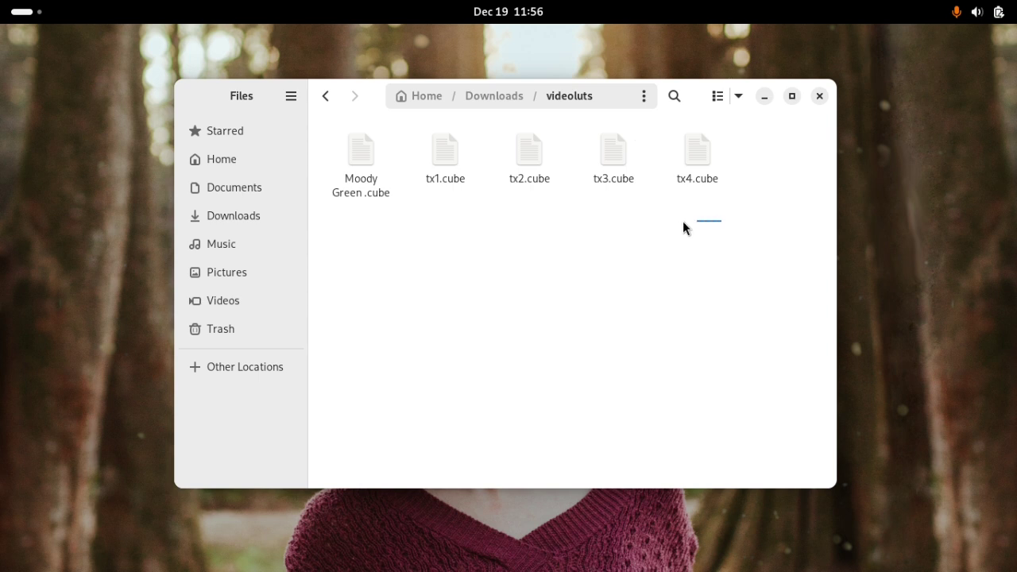
drag(446, 184, 732, 203)
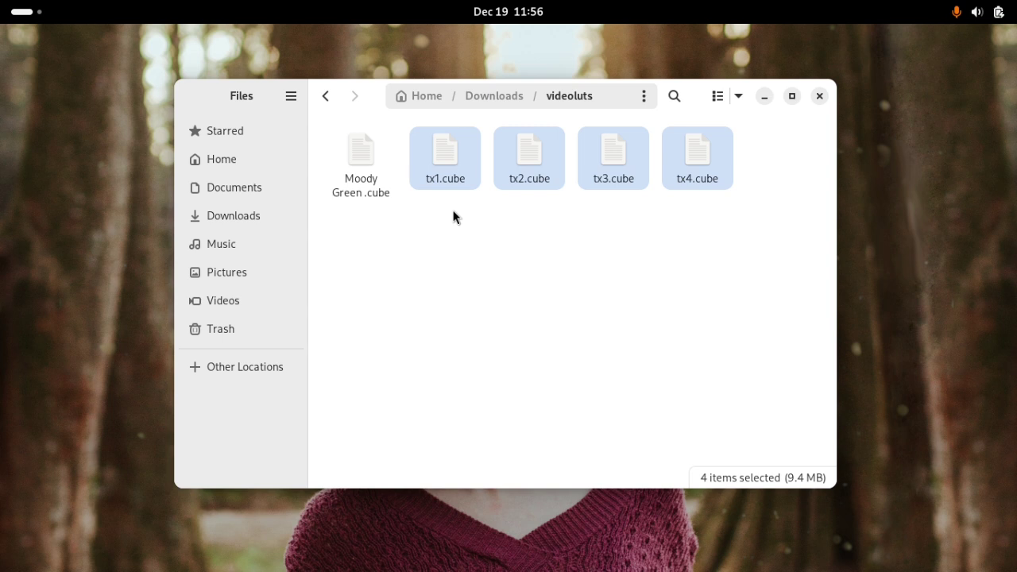
drag(451, 215, 738, 189)
click(514, 250)
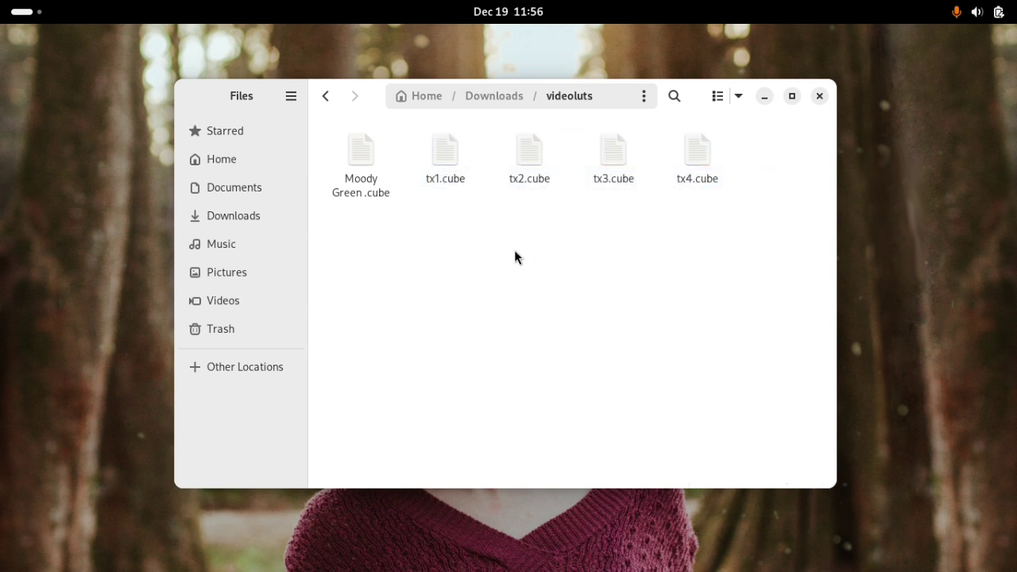
Minimize the file manager window and switch to Shotcut.
click(763, 96)
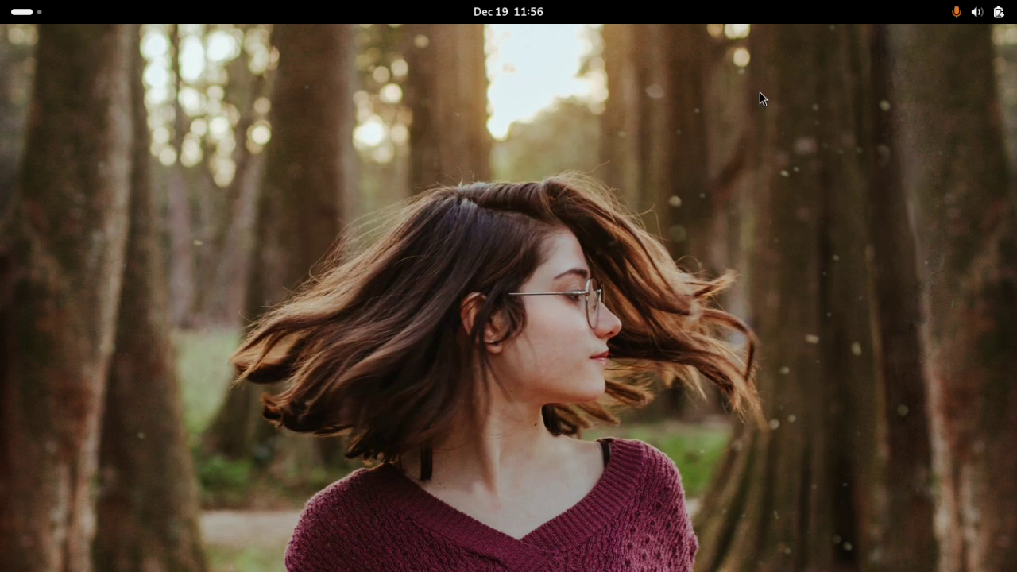
key(super)
click(633, 200)
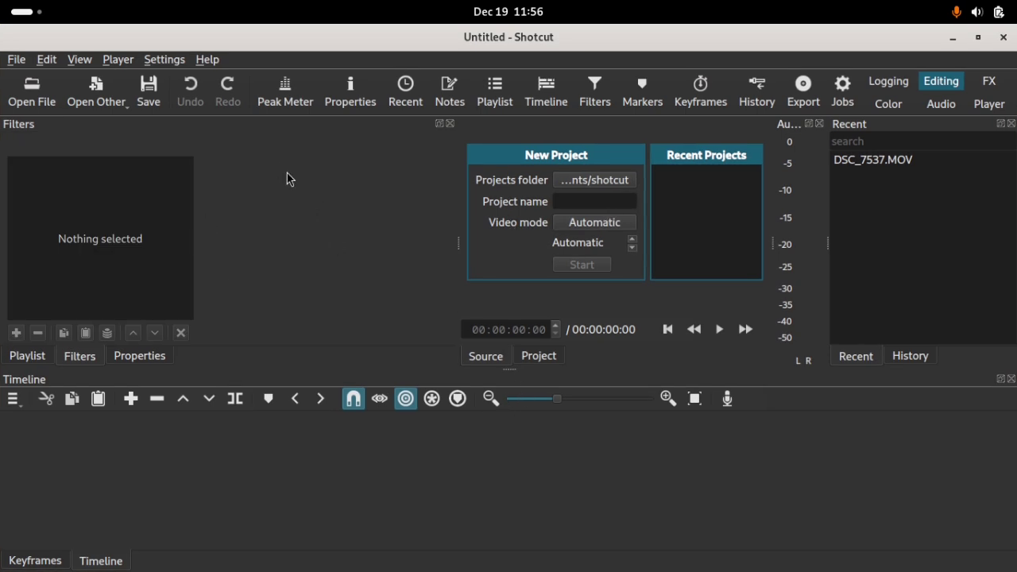
Load DSC_7537.MOV from the Videos folder, append it to the timeline and return the playhead to the start.
click(40, 100)
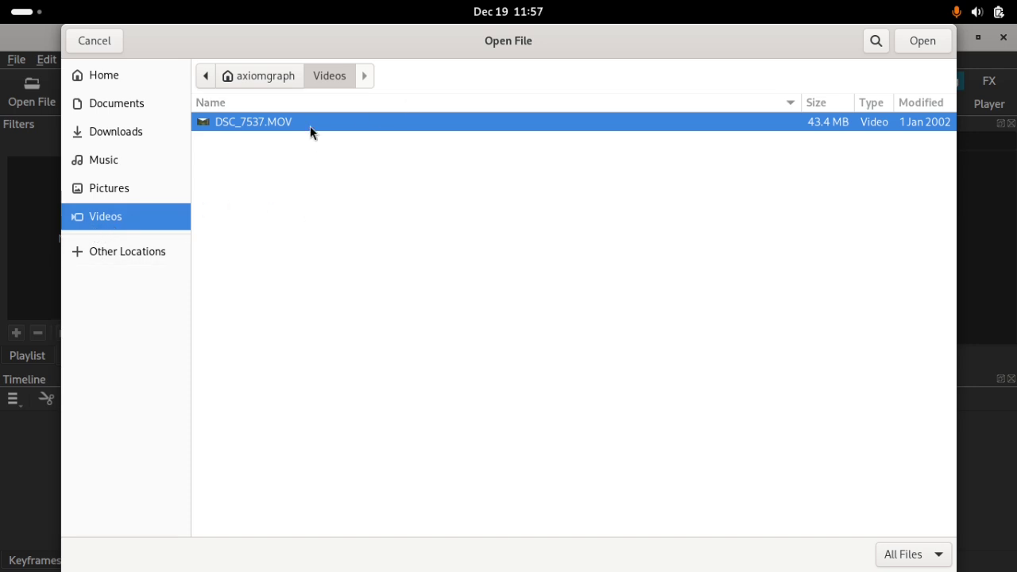
click(907, 42)
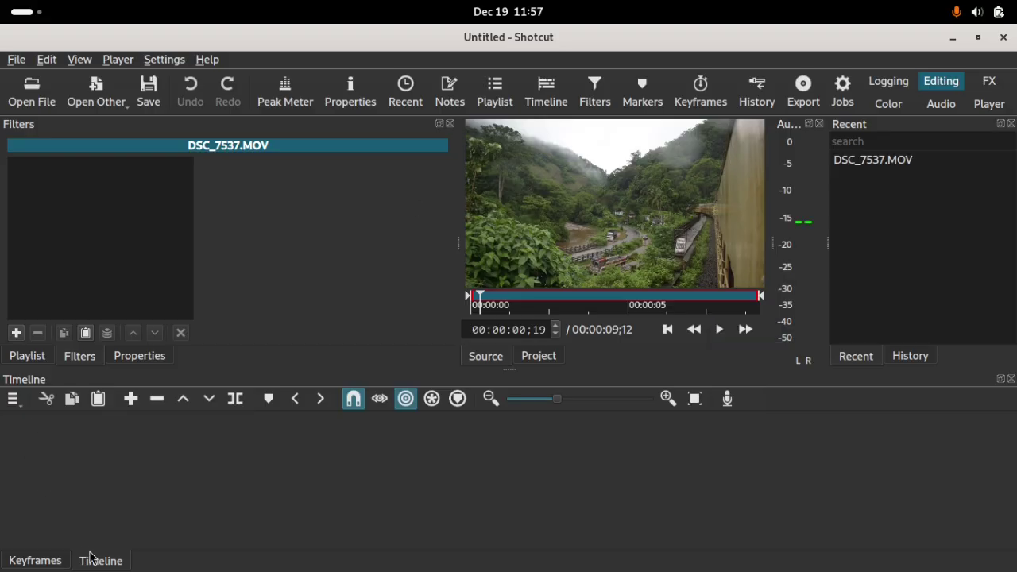
click(131, 401)
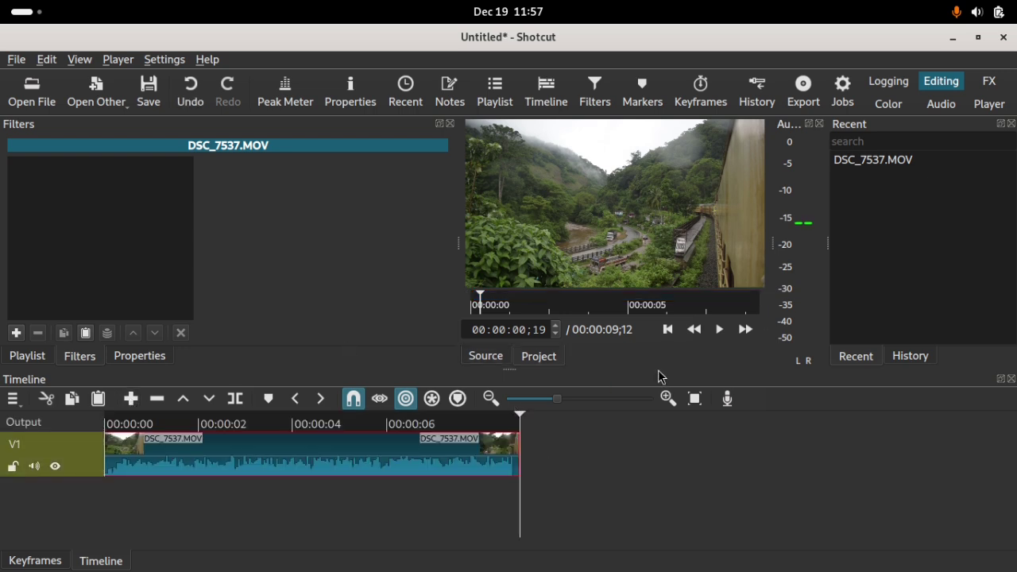
click(668, 330)
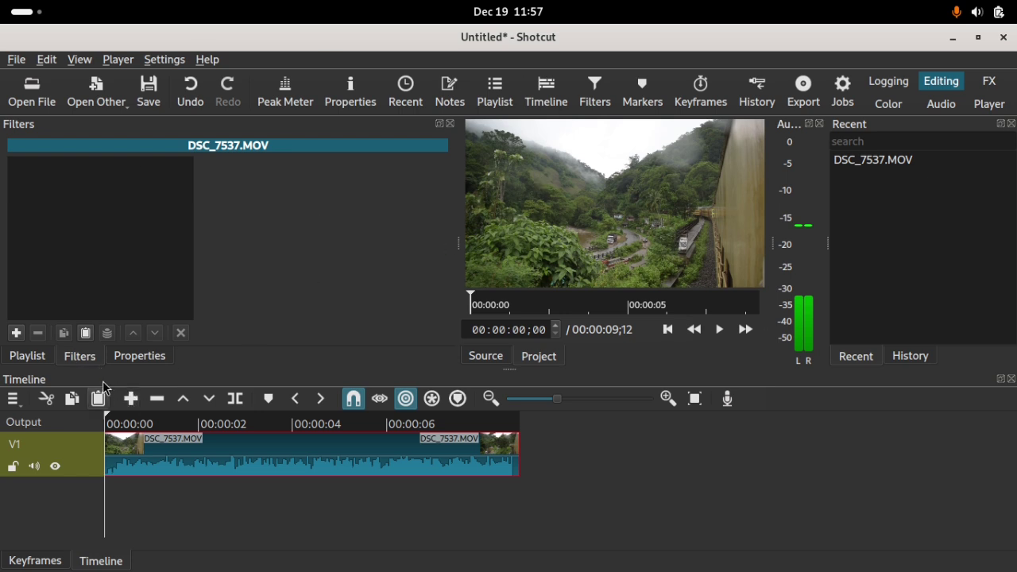
Add the Color Grading filter to the DSC_7537.MOV clip.
click(14, 337)
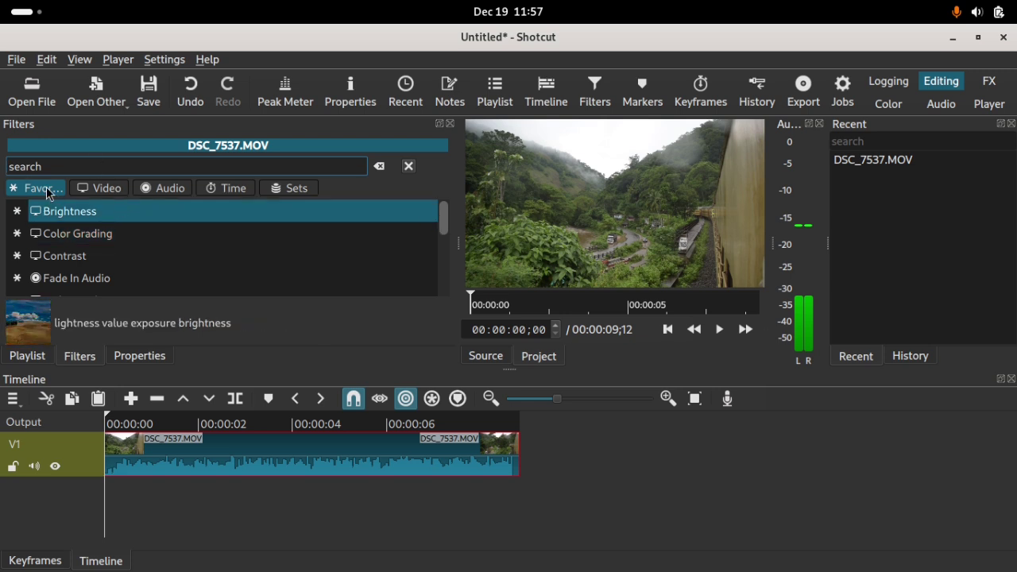
click(77, 161)
text(col)
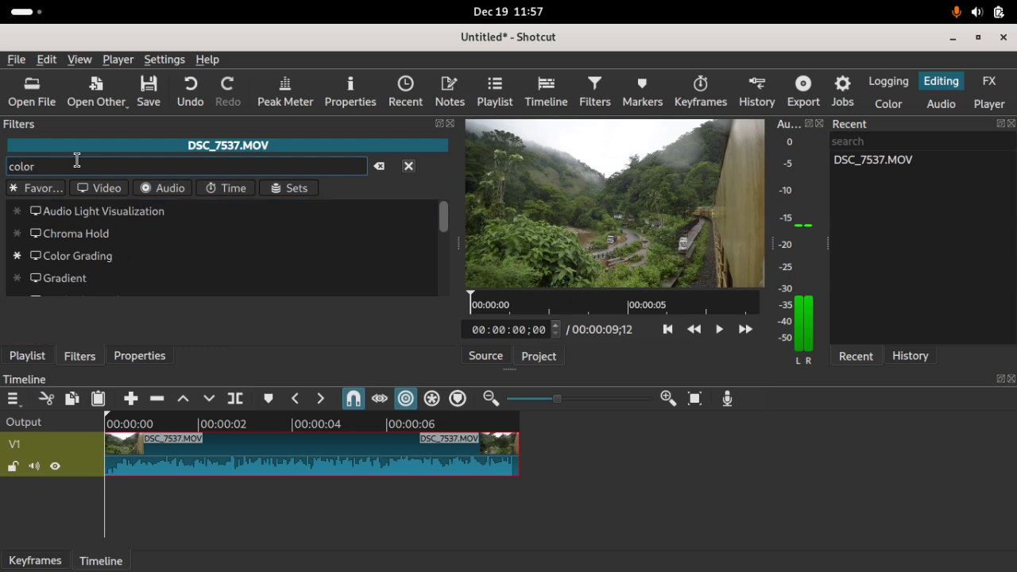
text(or gr)
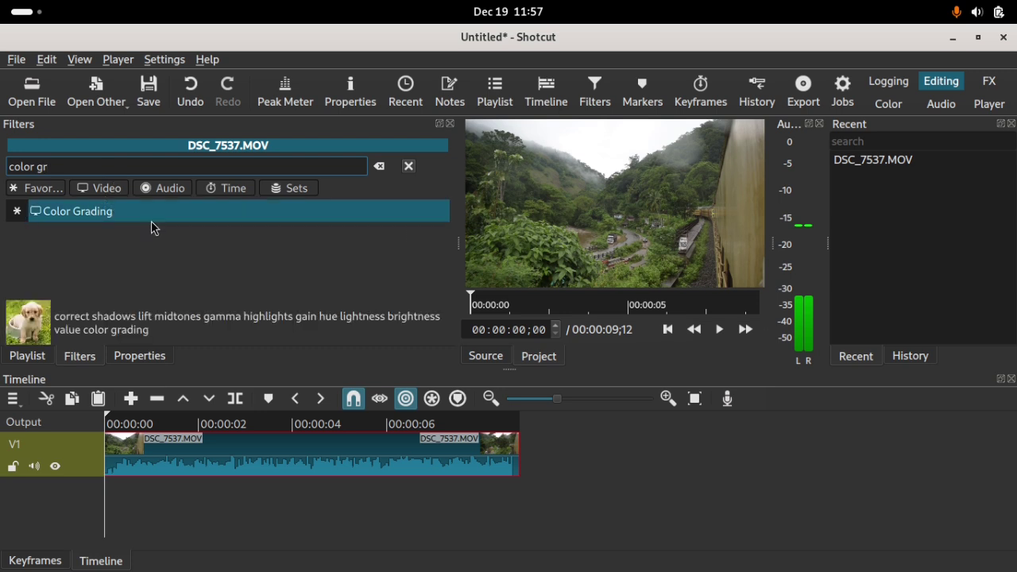
key(Return)
Slightly lower the Shadows (Lift) brightness and nudge the Highlights (Gain) down in the Color Grading filter.
drag(461, 247, 546, 305)
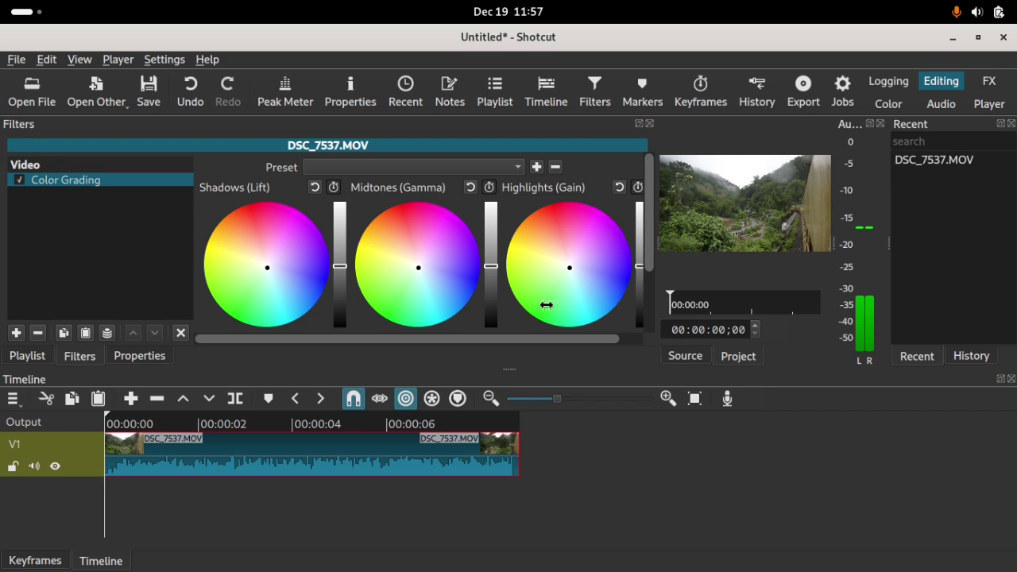
drag(340, 267, 340, 274)
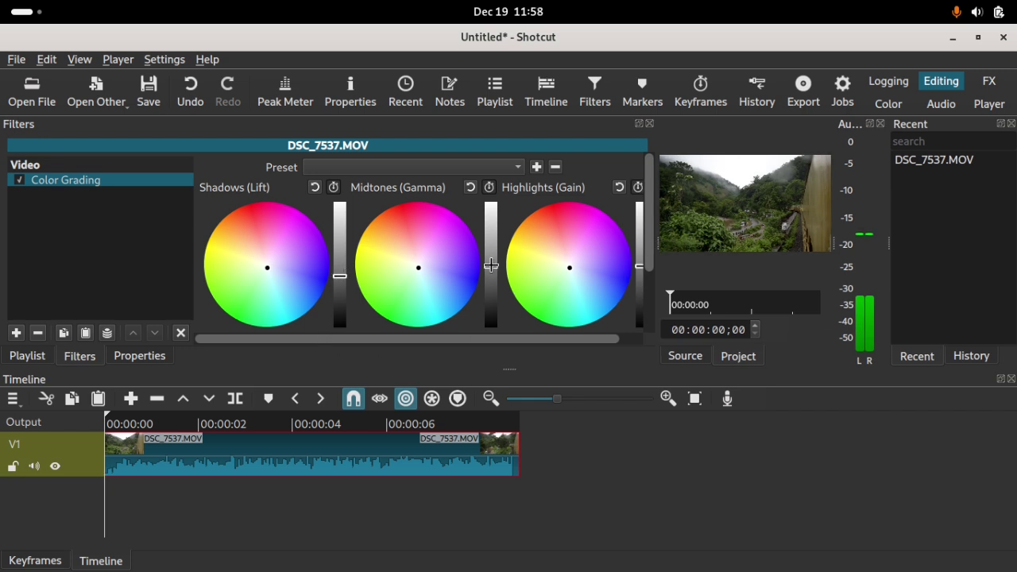
drag(639, 266, 638, 267)
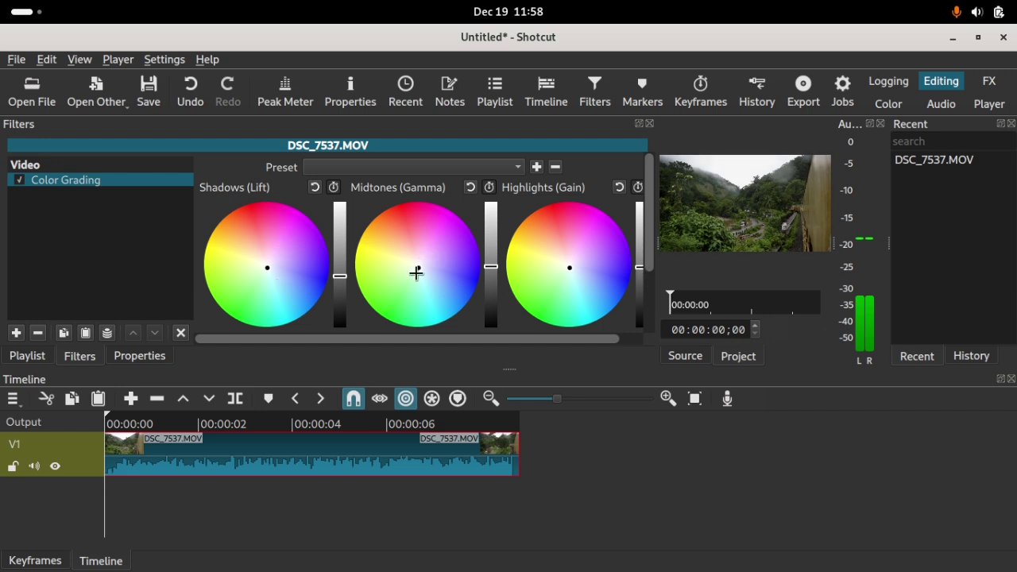
click(315, 191)
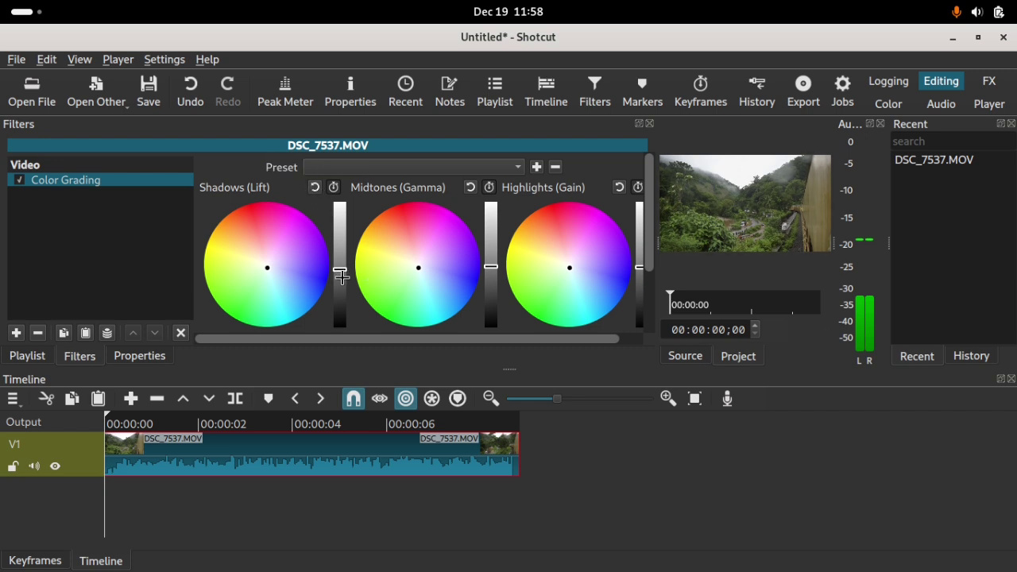
drag(340, 267, 342, 273)
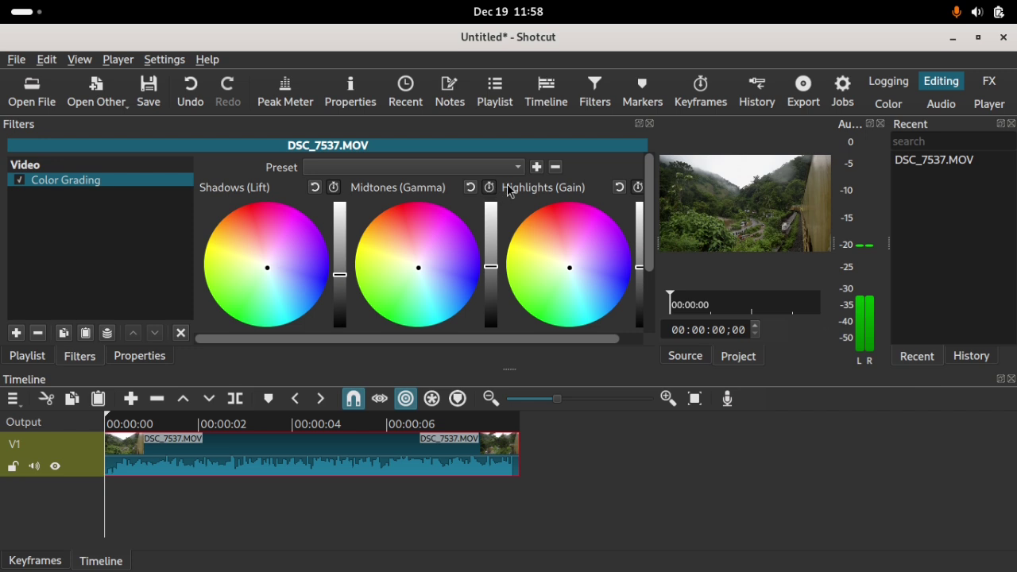
drag(340, 274, 342, 272)
drag(657, 243, 528, 239)
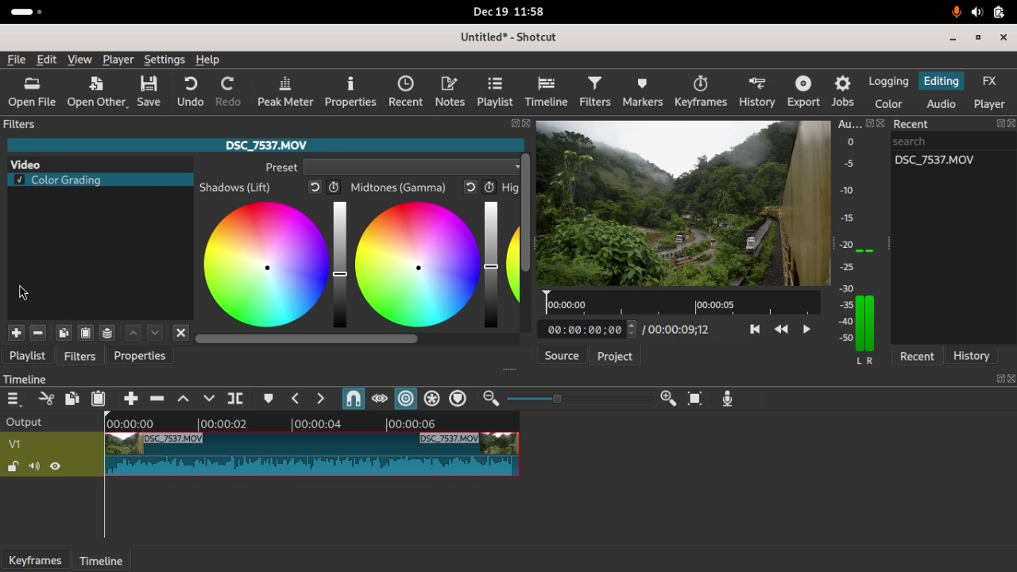
Add the LUT (3D) filter to the clip below Color Grading.
click(16, 334)
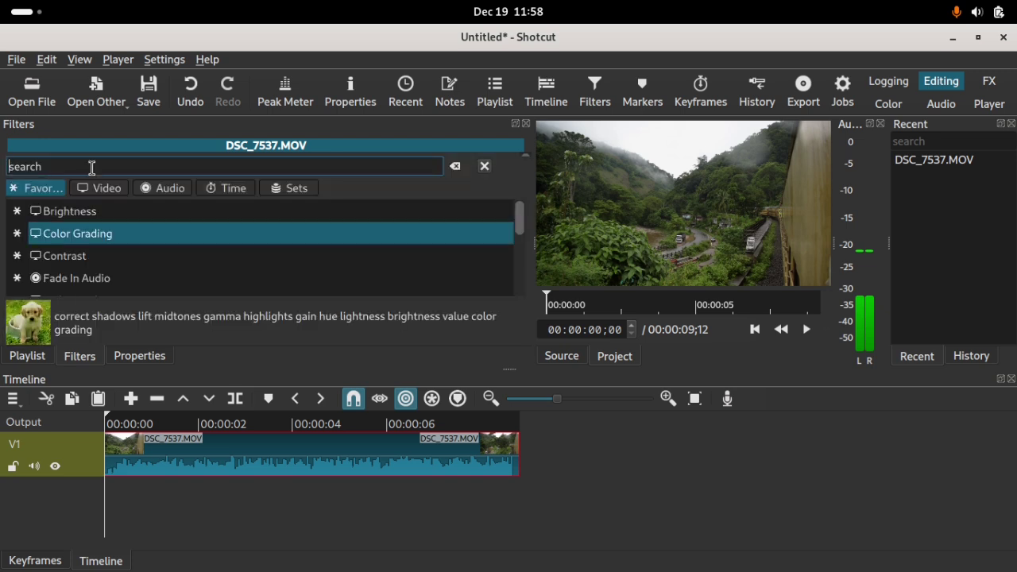
text(l)
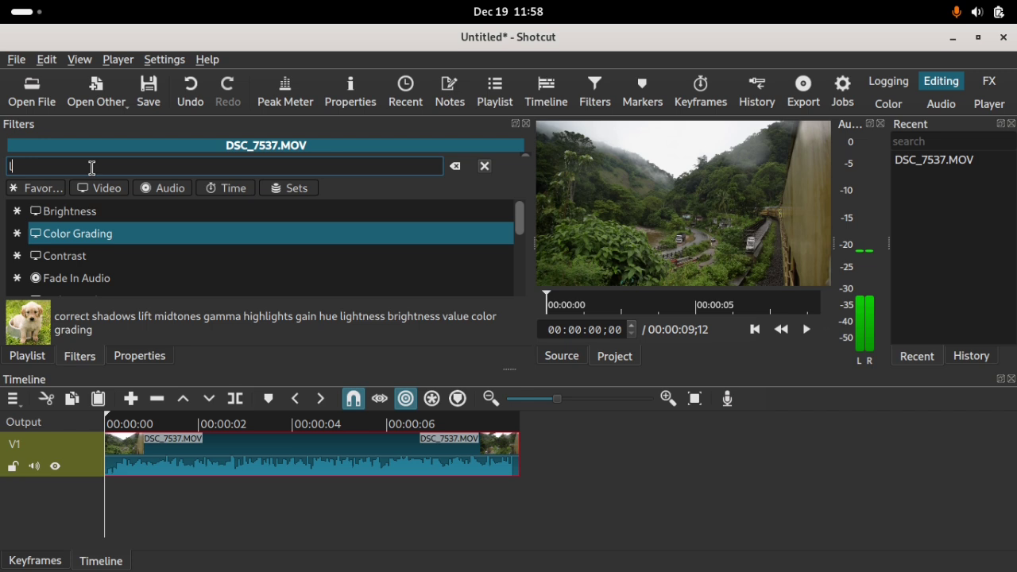
text(ut)
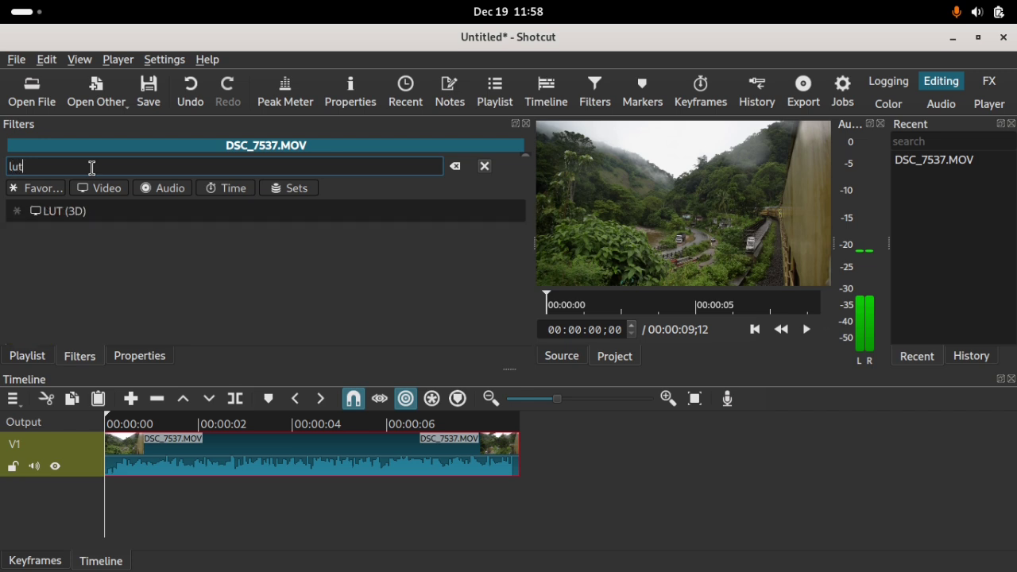
click(90, 218)
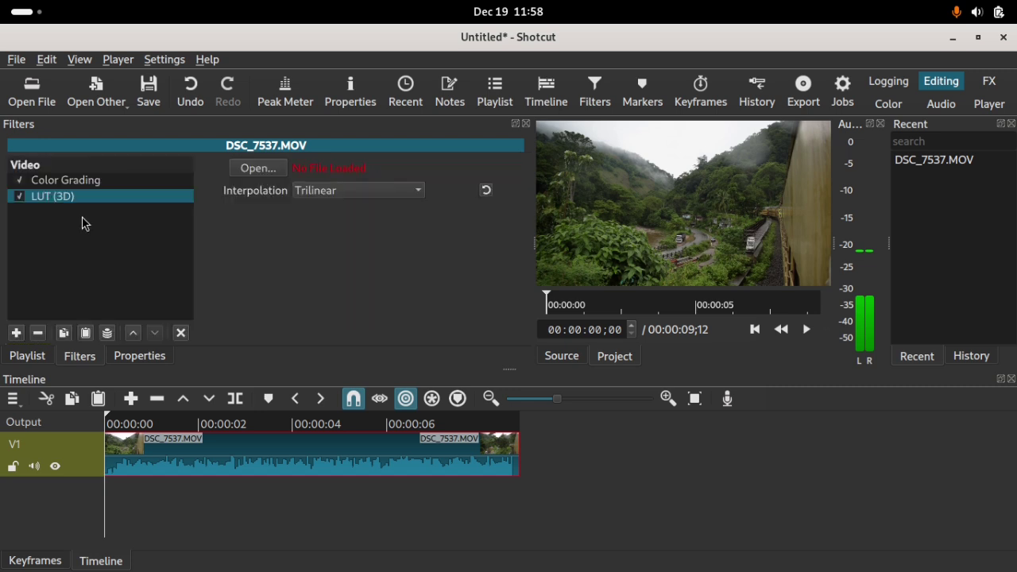
Load tx2.cube from the Downloads/videoluts folder into the LUT (3D) filter.
click(259, 168)
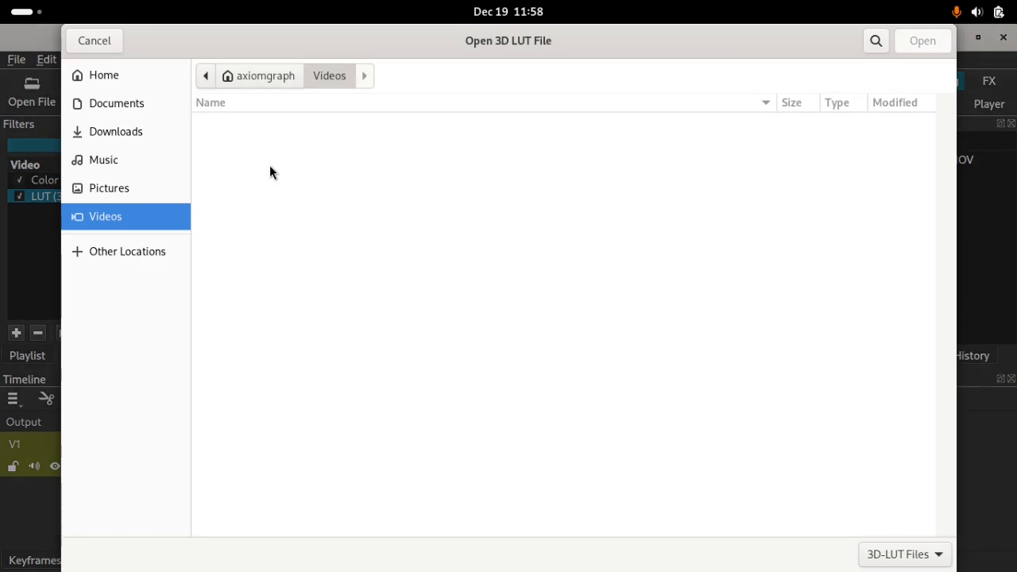
click(134, 135)
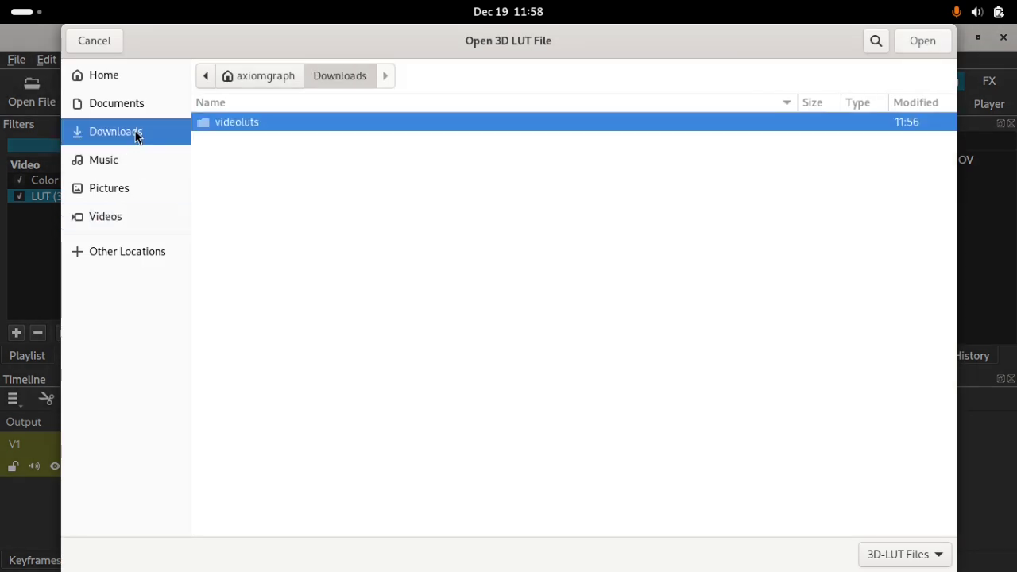
double_click(243, 124)
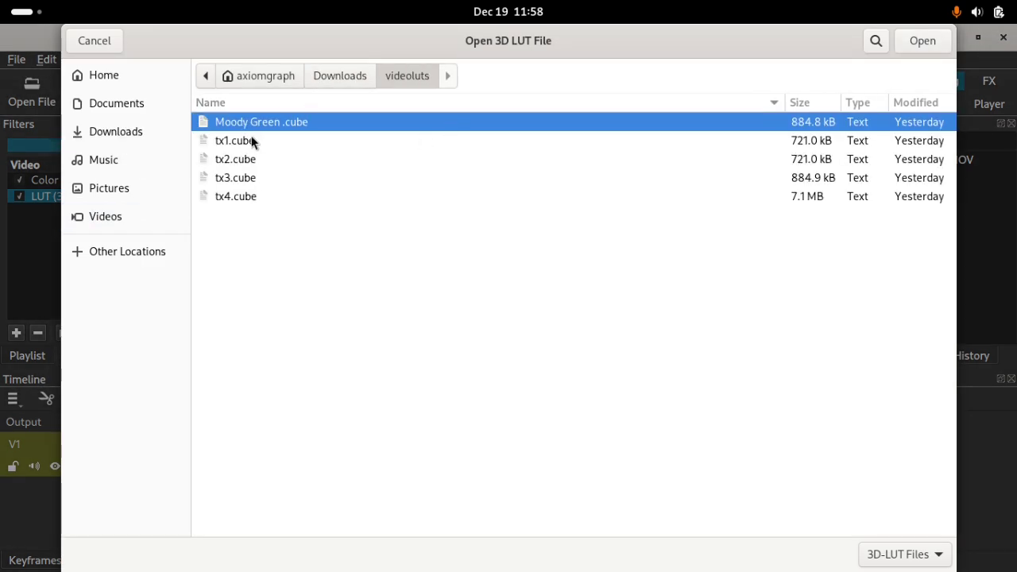
click(247, 161)
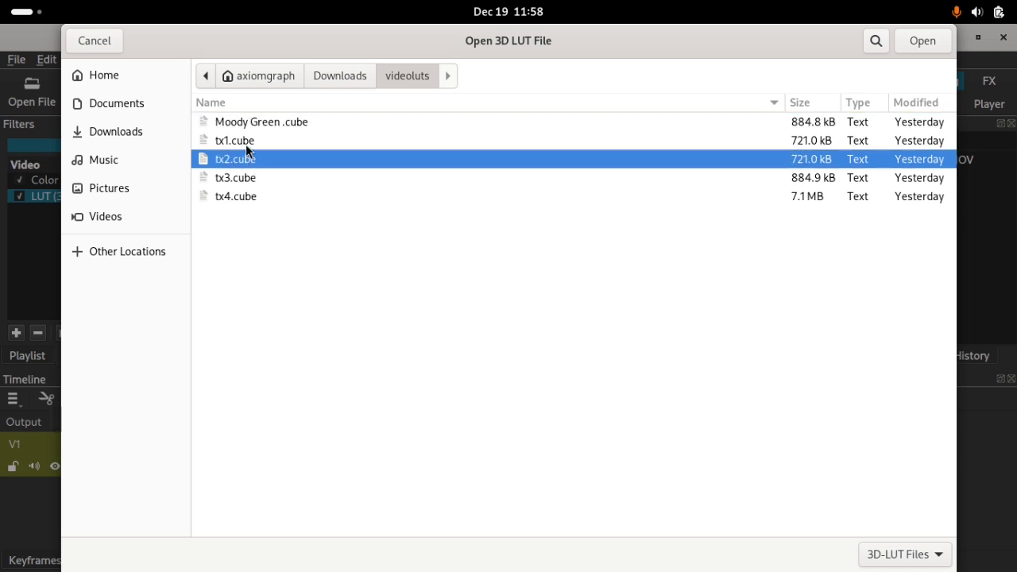
click(921, 39)
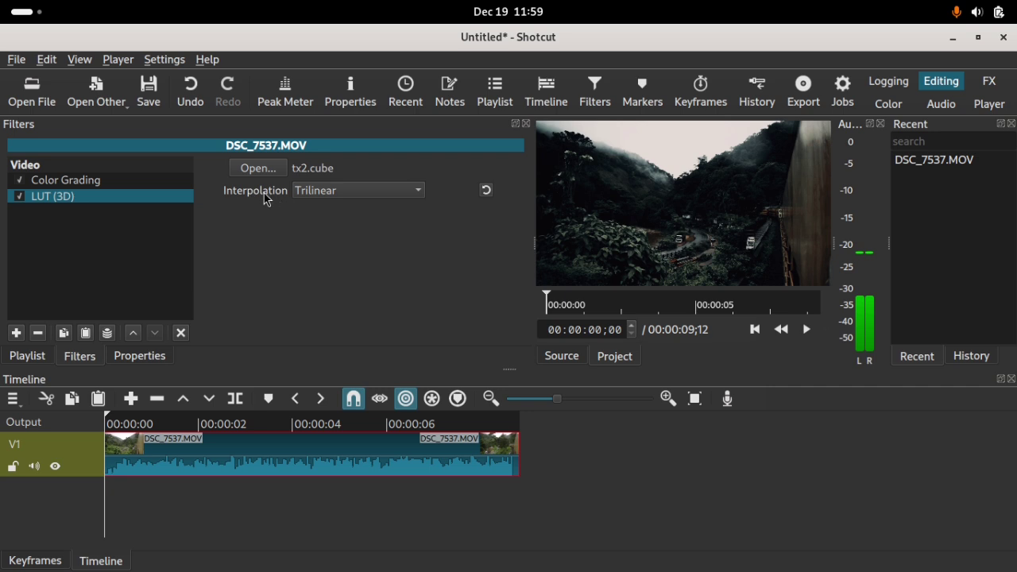
Try the Nearest and Tetrahedral interpolation modes for the LUT and set it back to Trilinear.
click(344, 196)
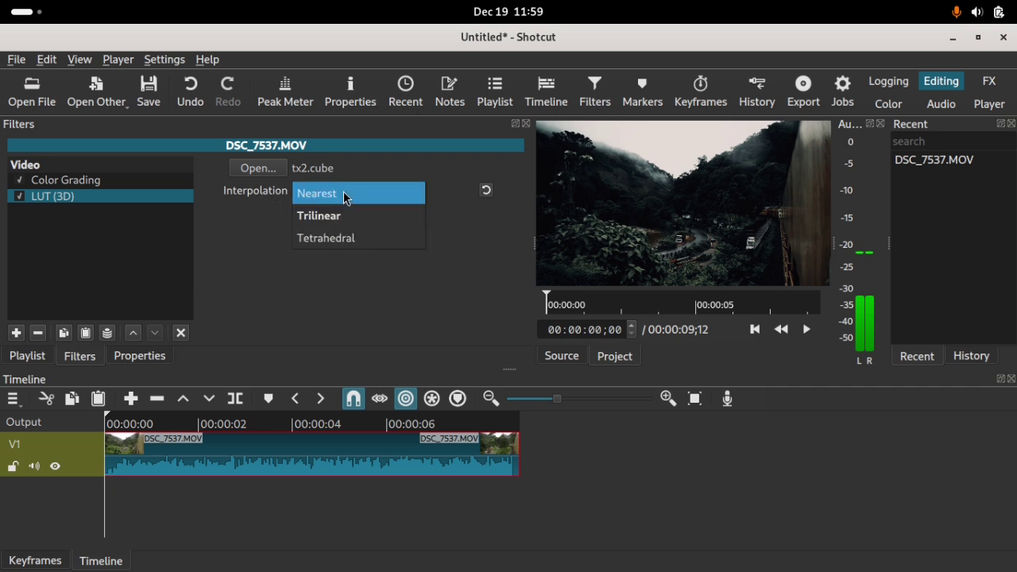
click(323, 222)
click(352, 191)
click(329, 203)
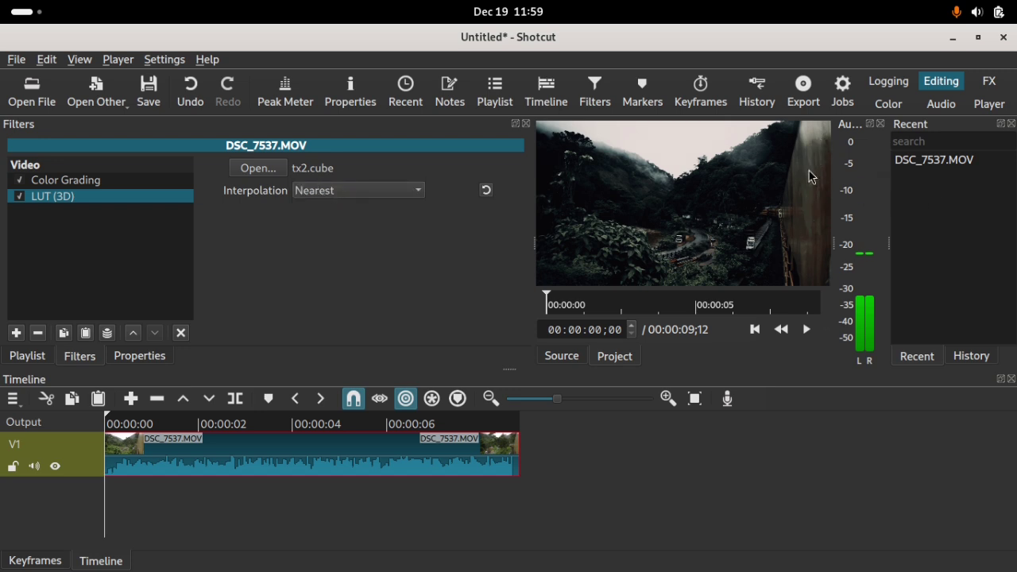
click(327, 191)
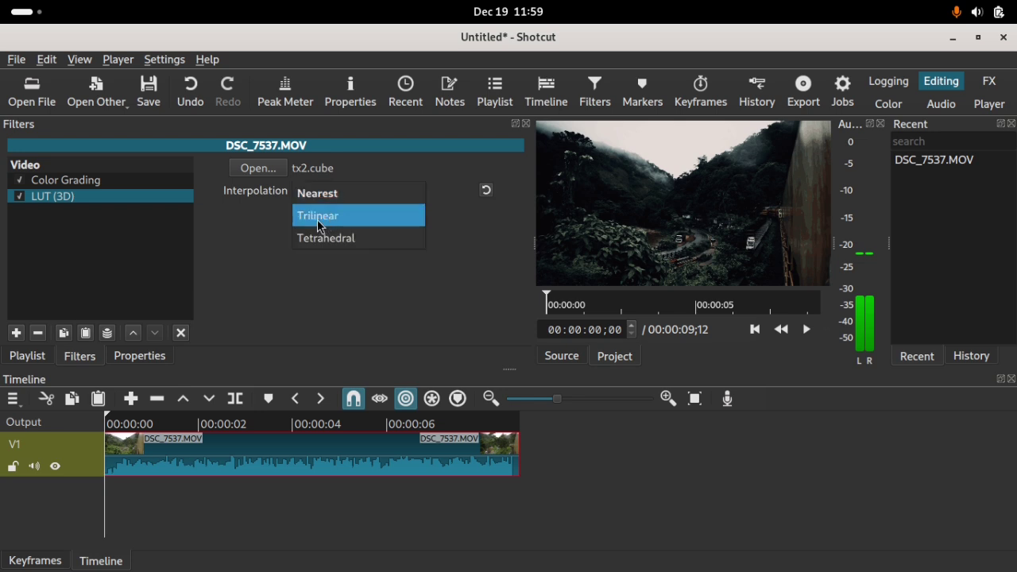
click(319, 217)
click(327, 191)
click(329, 237)
click(337, 203)
click(318, 220)
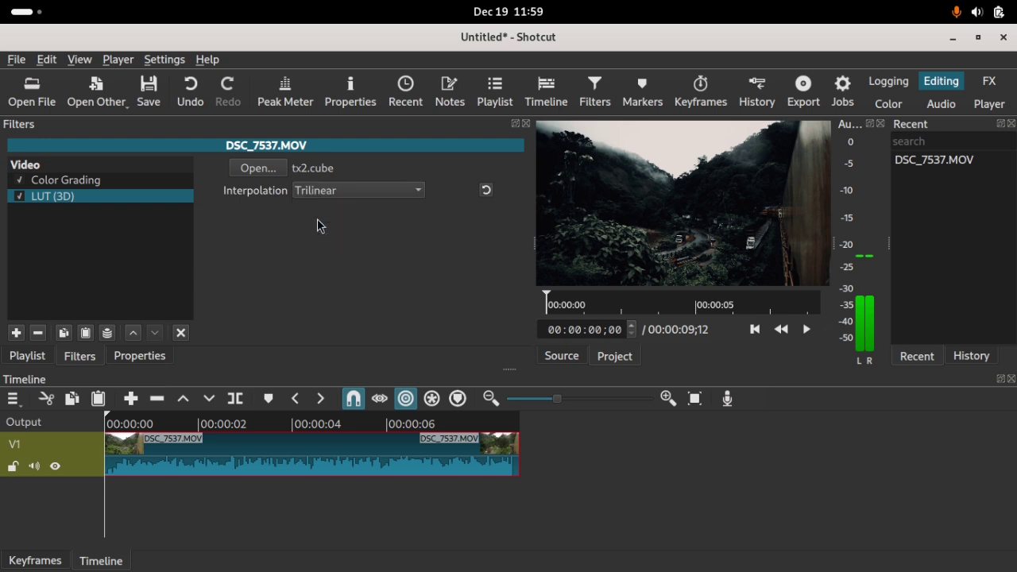
Toggle the LUT (3D) filter off and on several times to compare the clip before and after, leaving it enabled.
click(21, 198)
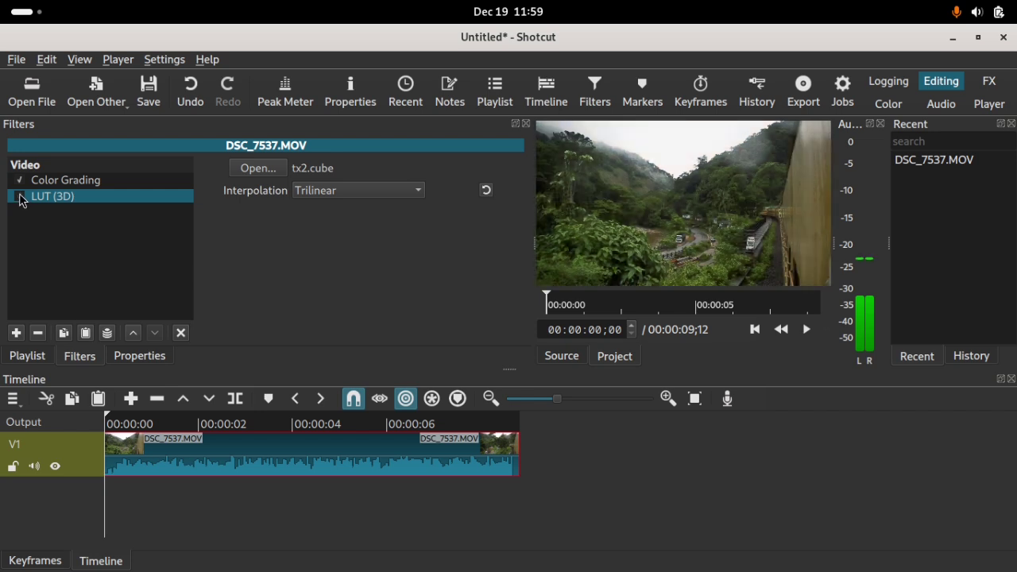
click(20, 197)
click(22, 198)
click(20, 198)
click(20, 198)
click(21, 198)
click(20, 198)
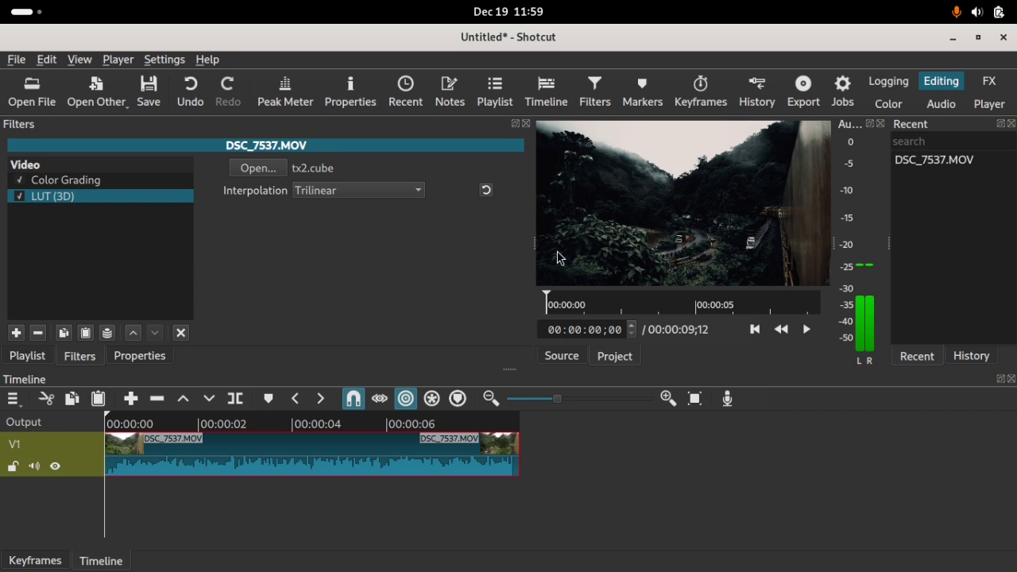
Replace the LUT in the LUT (3D) filter with tx4.cube from the videoluts folder and widen the video preview area.
drag(533, 241, 512, 241)
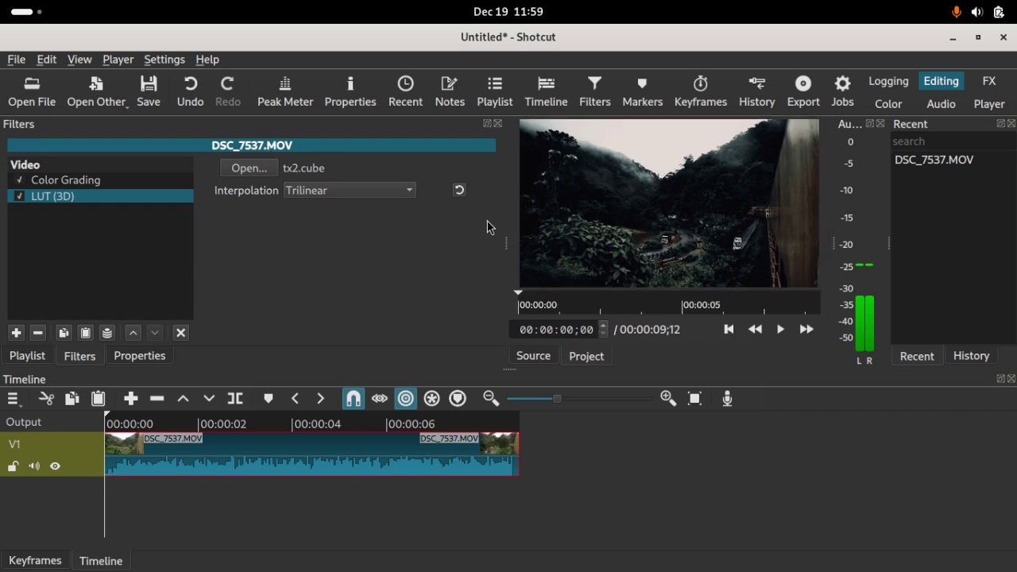
click(242, 168)
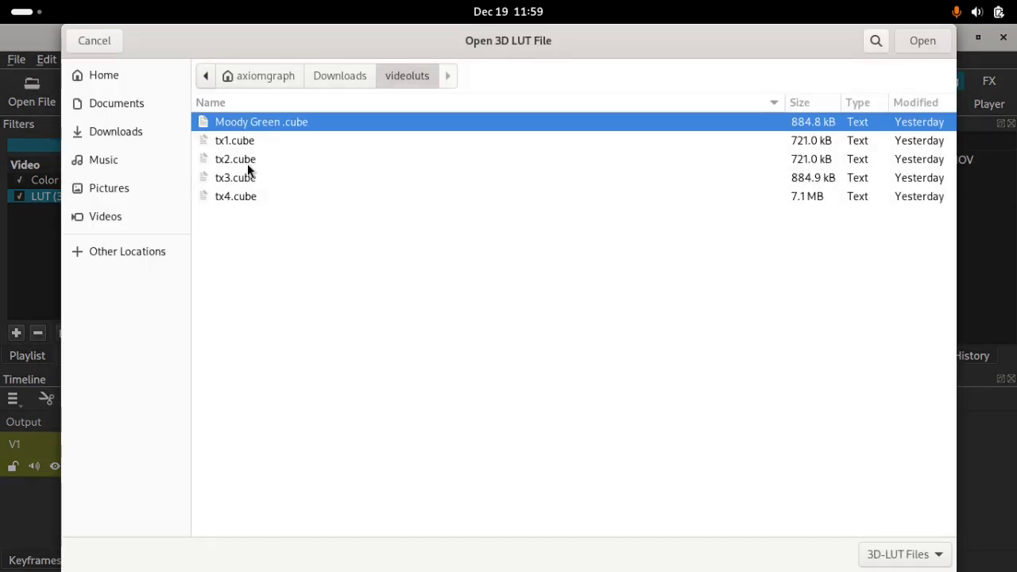
click(88, 45)
click(244, 169)
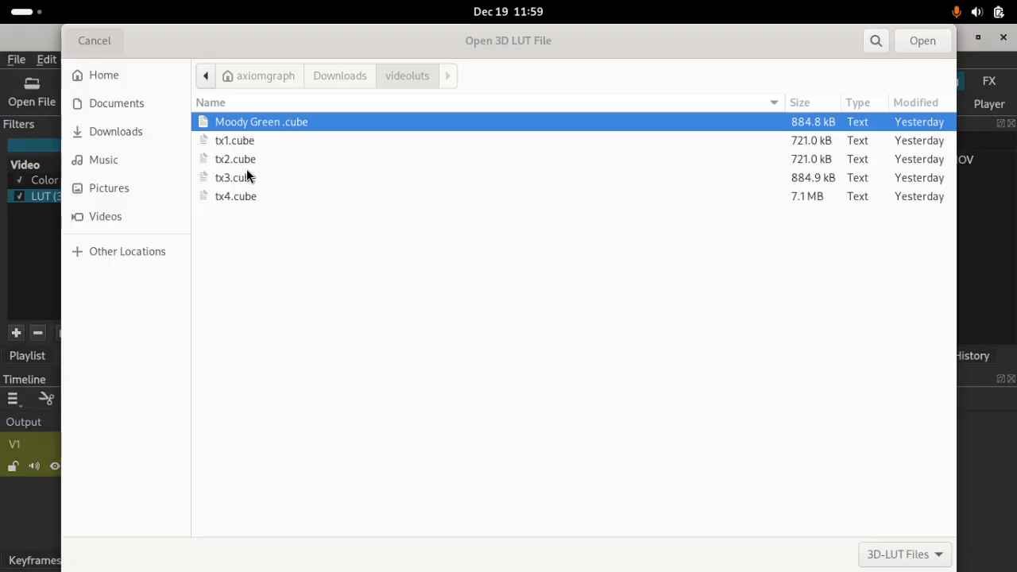
click(288, 200)
click(912, 41)
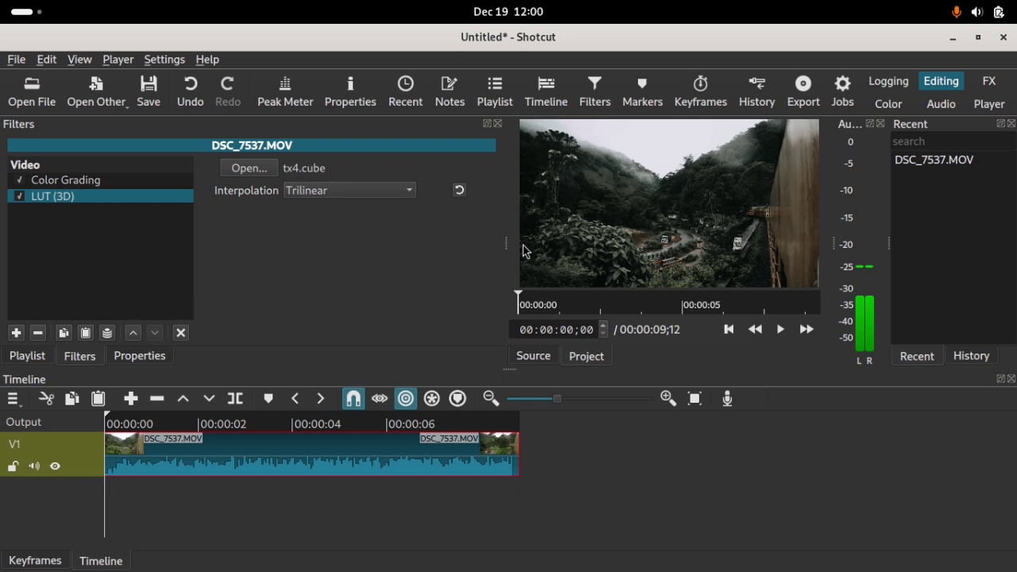
drag(505, 238, 476, 237)
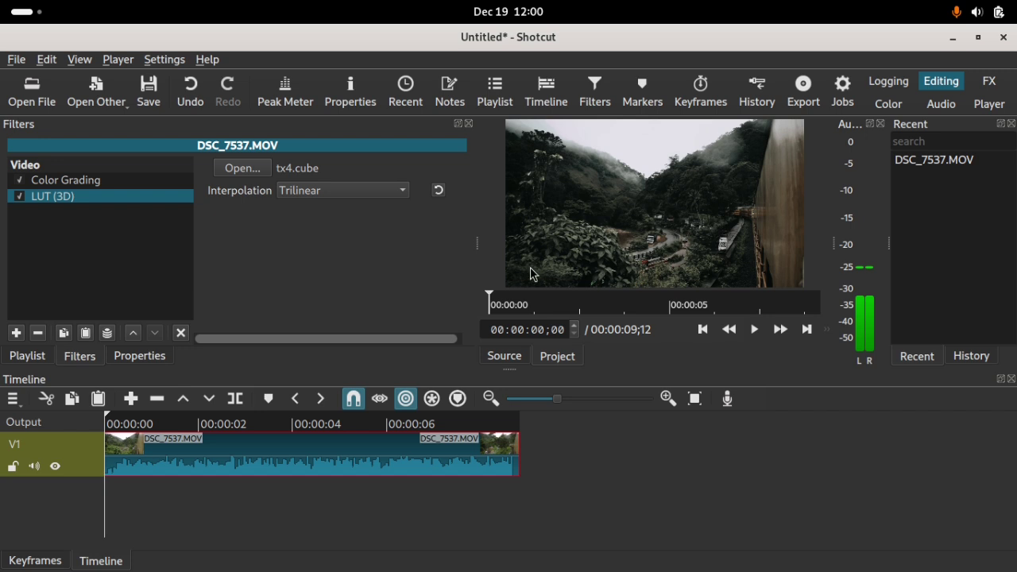
Show the advanced export settings and adjust the libx264 codec quality, trying 70% and then setting it to 60%.
click(804, 93)
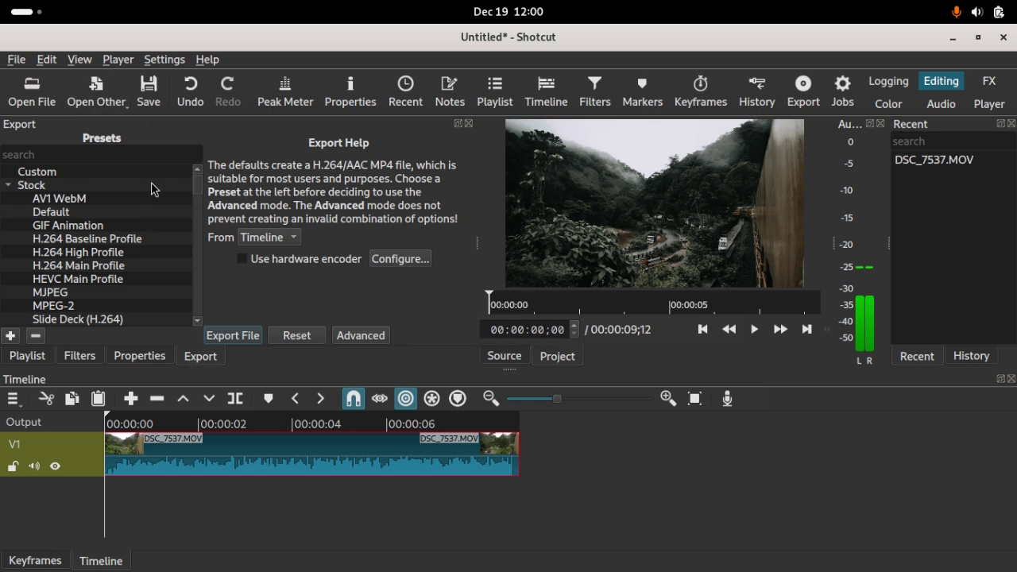
drag(197, 188, 196, 166)
click(350, 338)
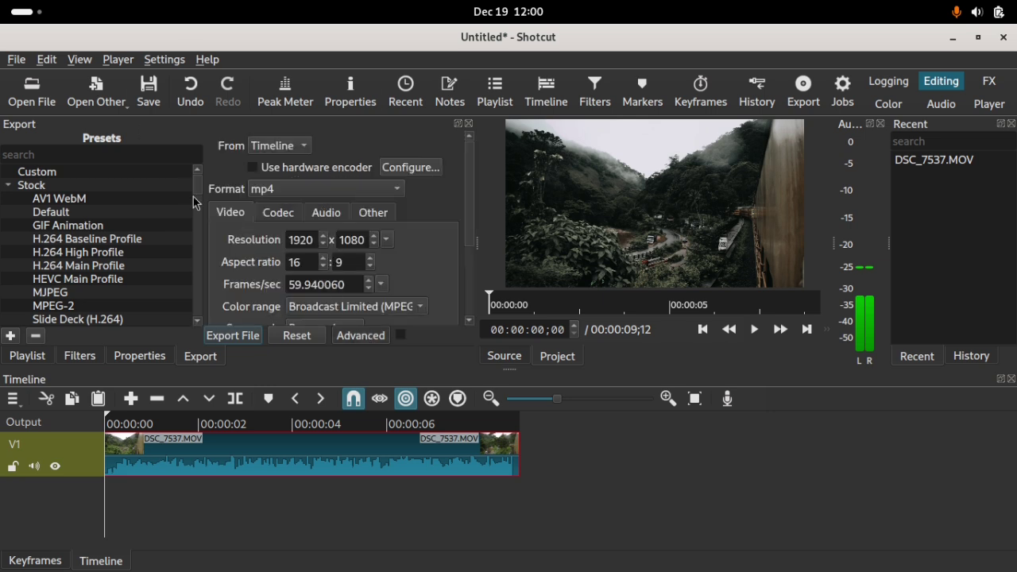
scroll(471, 174, down, 1)
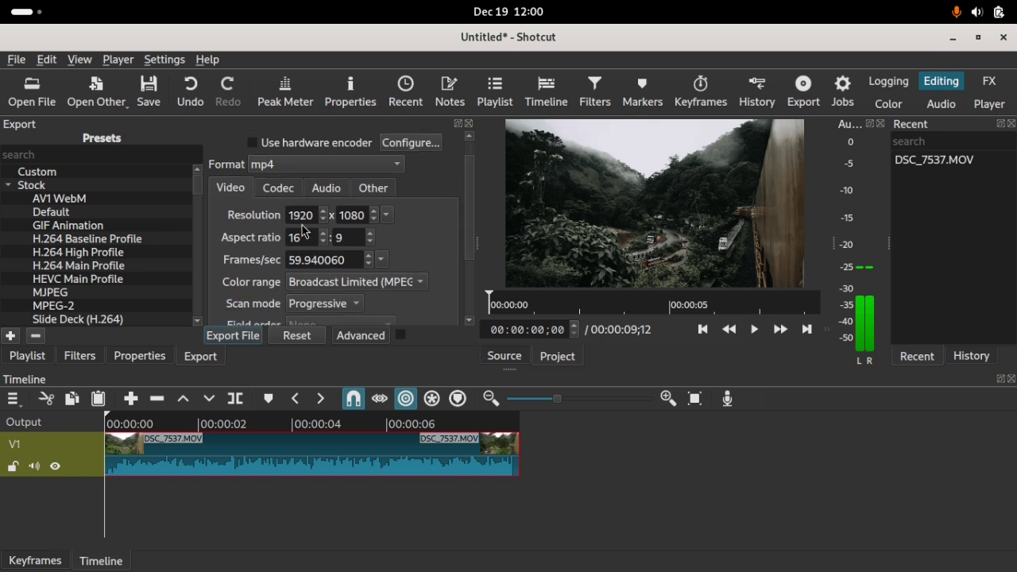
click(268, 201)
drag(468, 224, 468, 251)
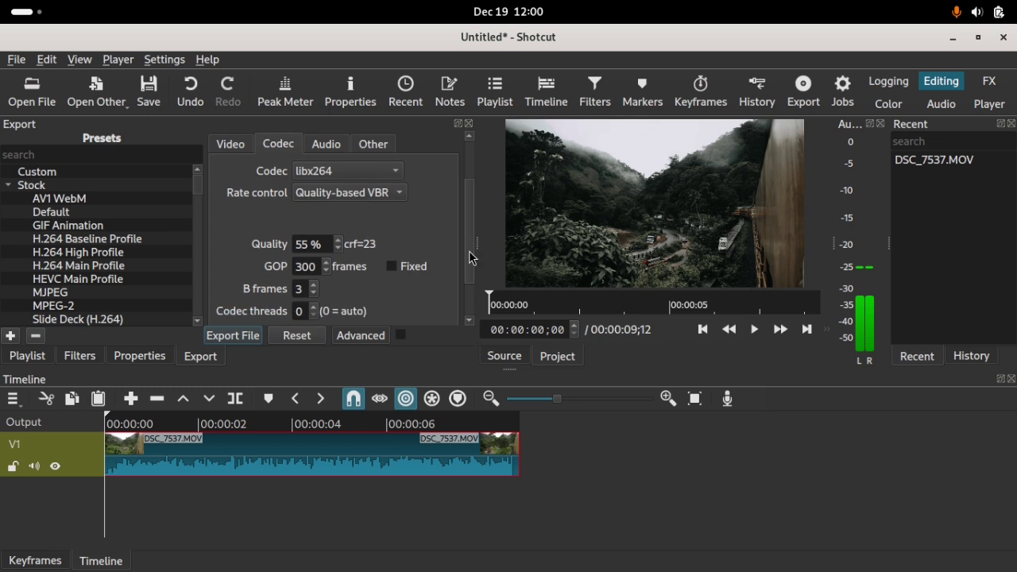
drag(467, 220, 469, 219)
drag(310, 246, 281, 241)
text(70)
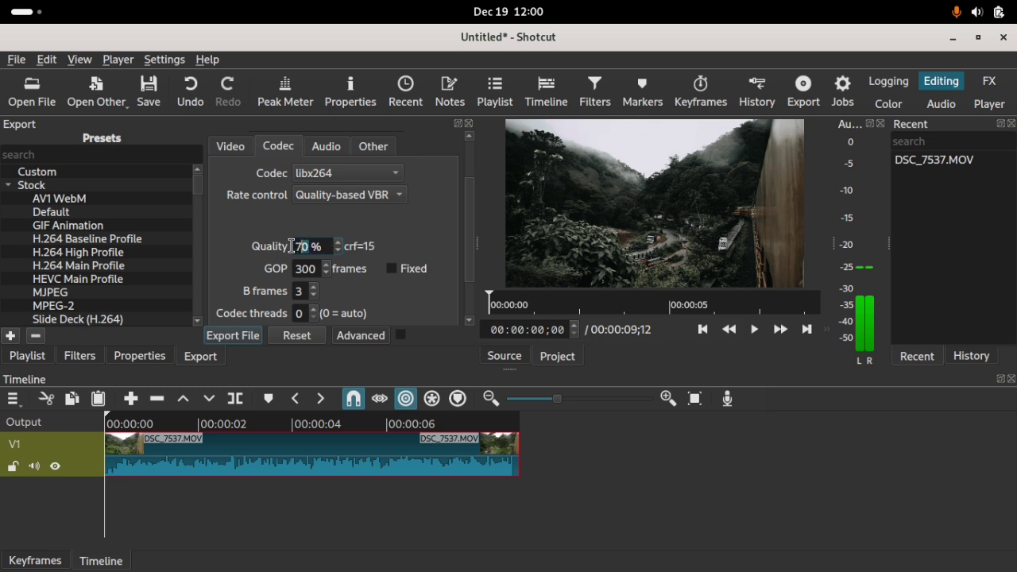
text(60)
double_click(308, 247)
Check the export's video settings and export the timeline as an mp4 file named moodylook in the Videos folder.
click(239, 151)
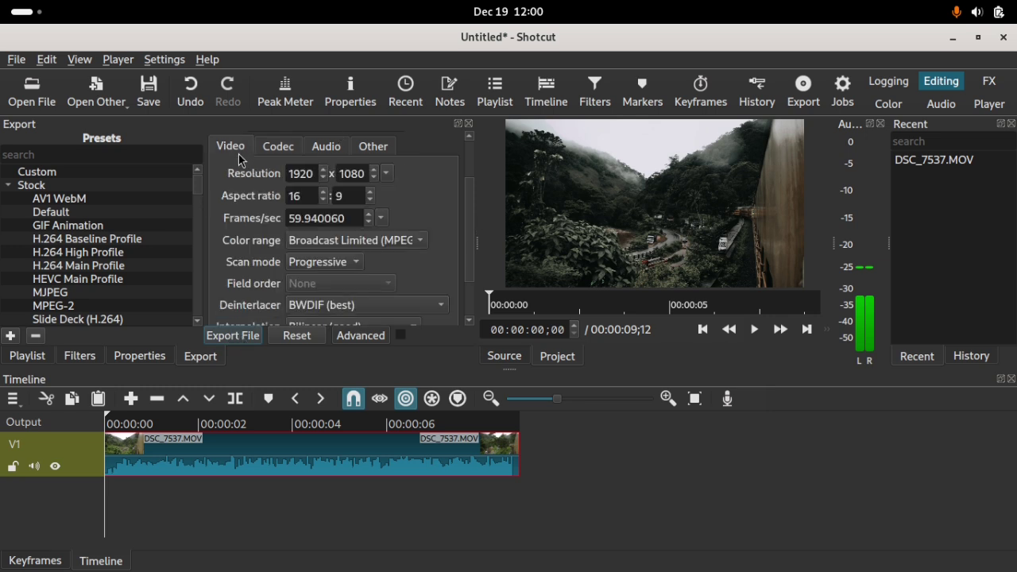
scroll(472, 188, up, 2)
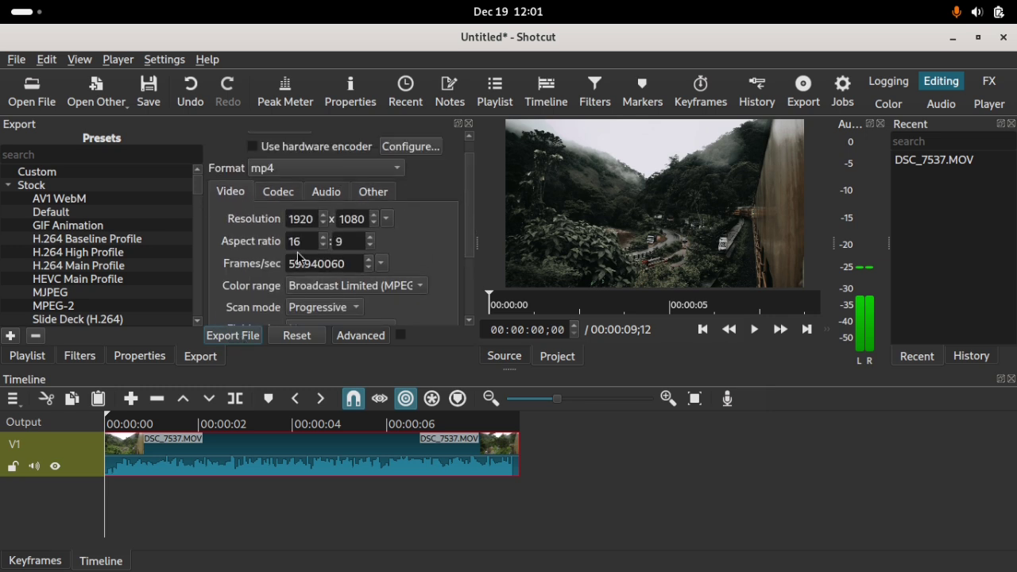
click(231, 336)
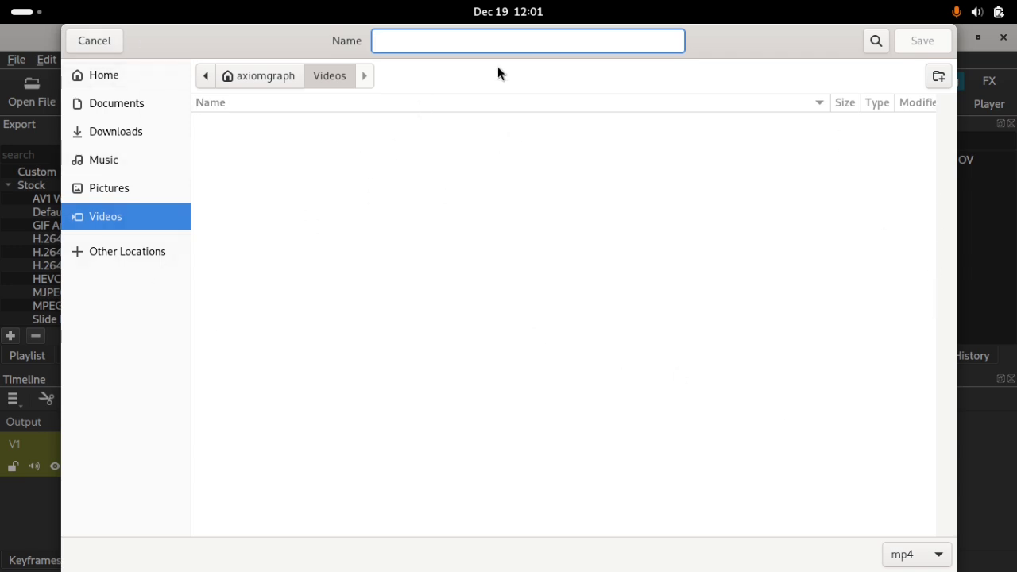
text(moode)
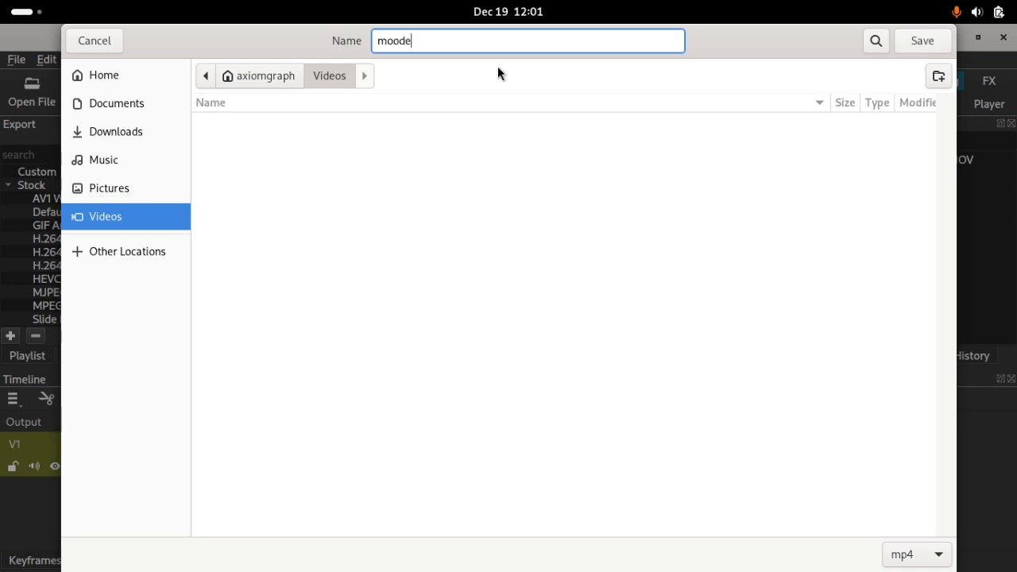
key(BackSpace)
text(ylook)
key(Return)
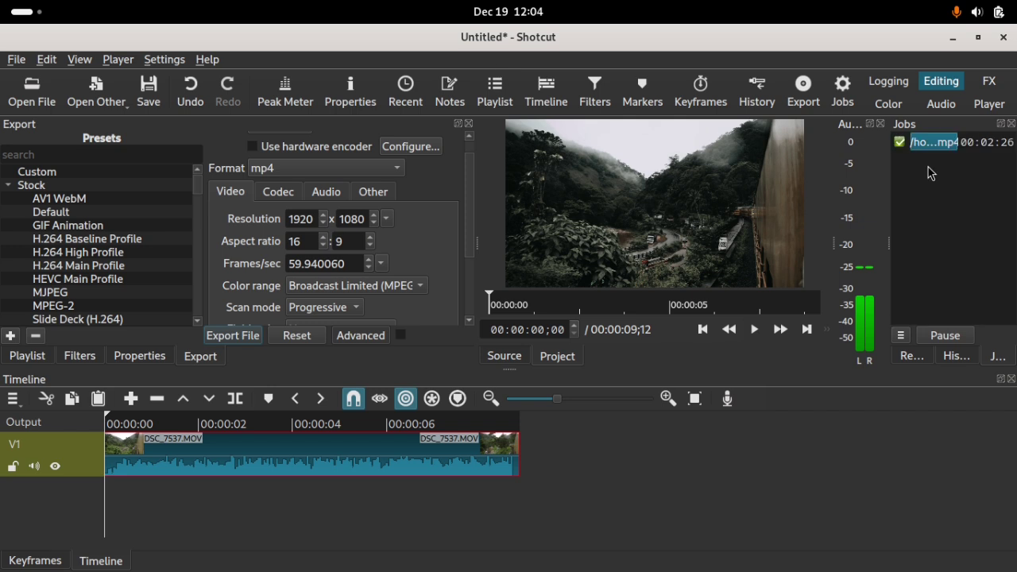
Switch to the Files window, go to the Videos folder and open moodylook.mp4 with mpv Media Player.
click(953, 37)
key(super)
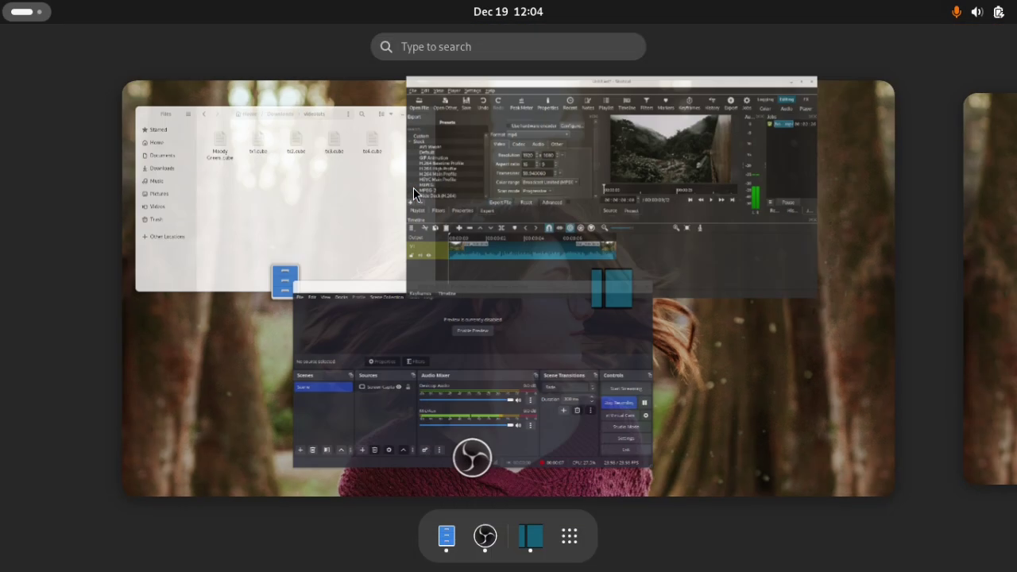
click(309, 181)
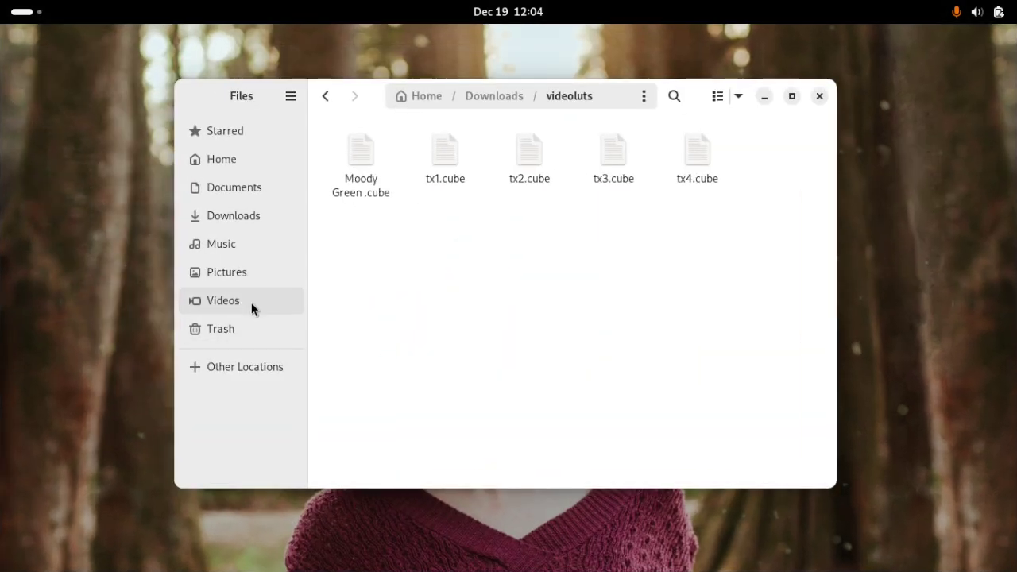
click(245, 306)
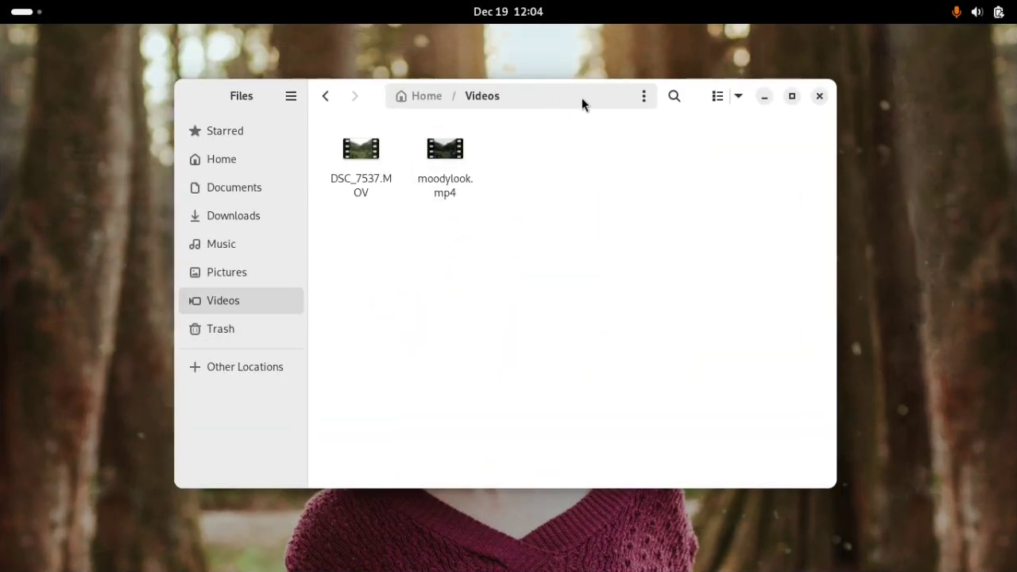
drag(563, 100, 639, 65)
right_click(516, 127)
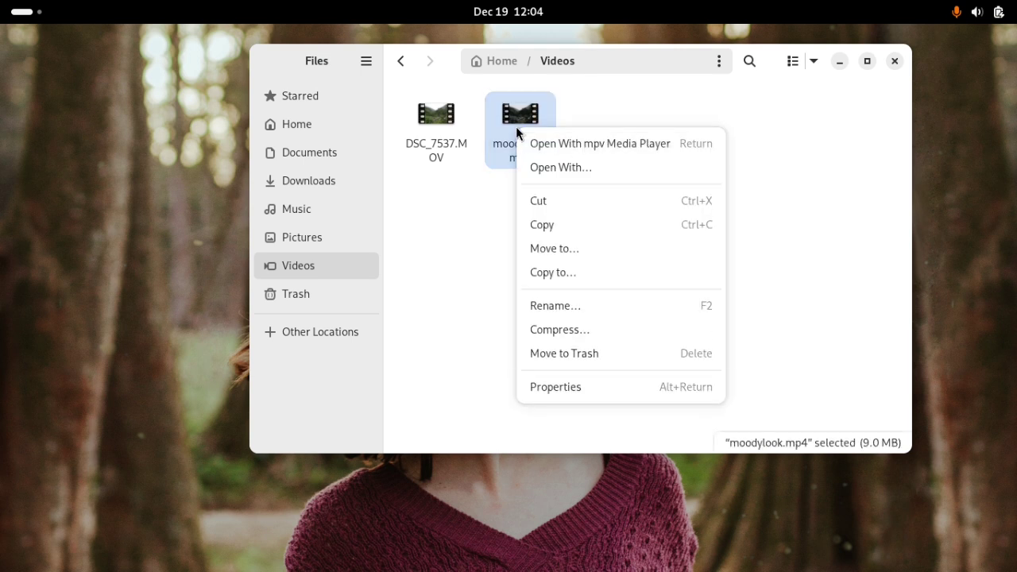
click(543, 143)
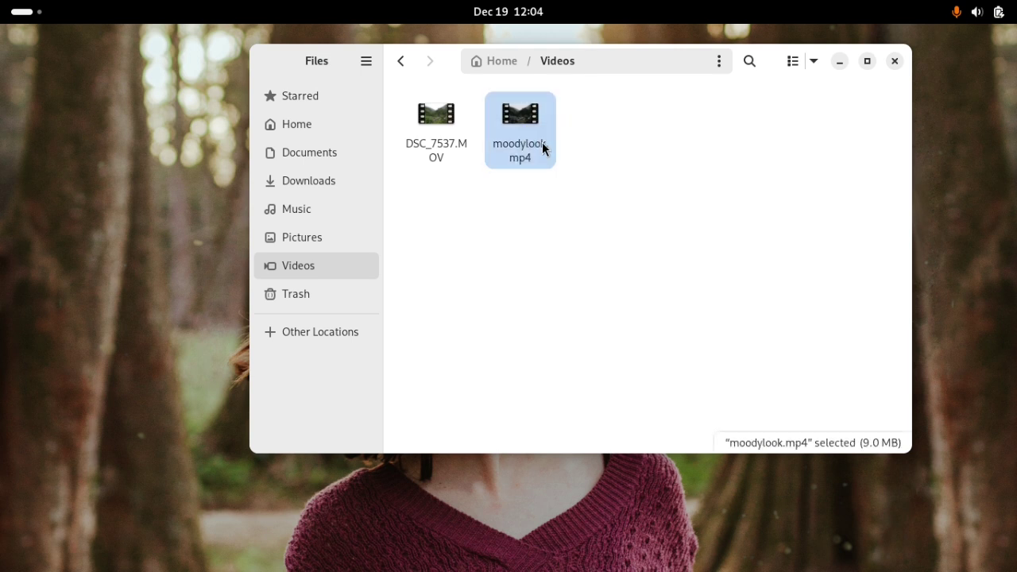